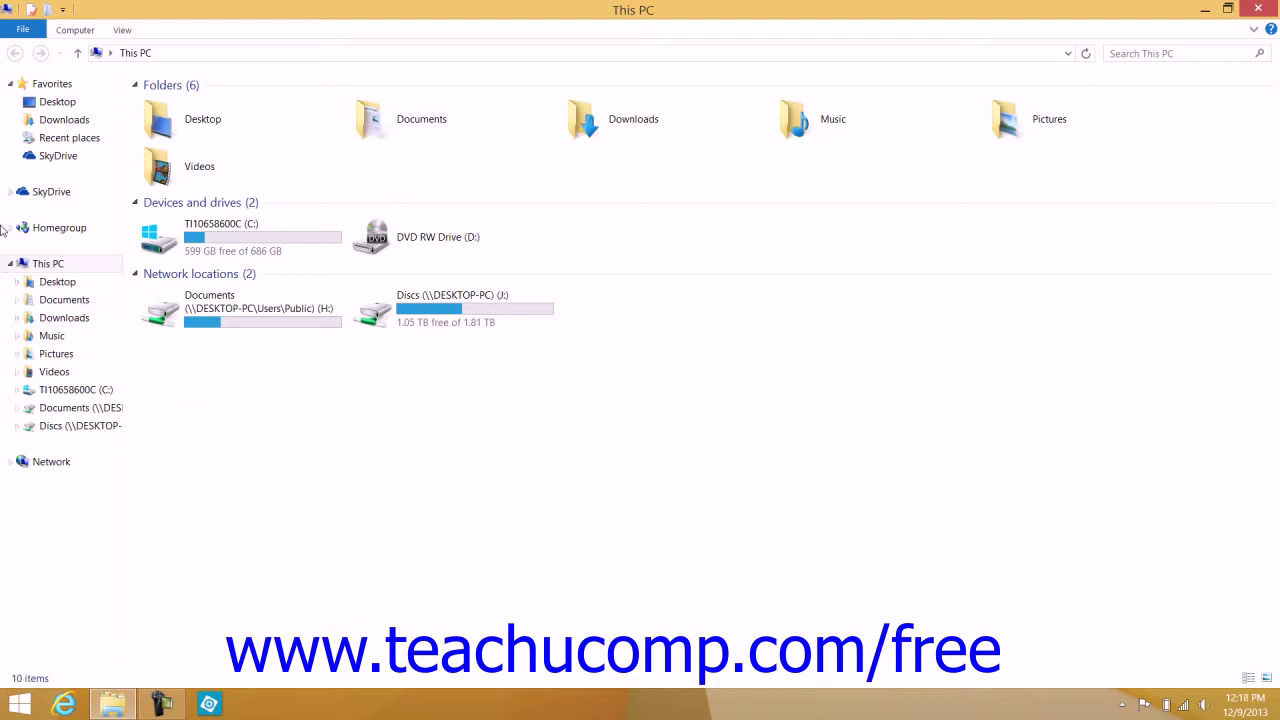
# Open the Documents library from the desktop's Libraries folder and look through the contents of its included locations.
pyautogui.click(46, 86)
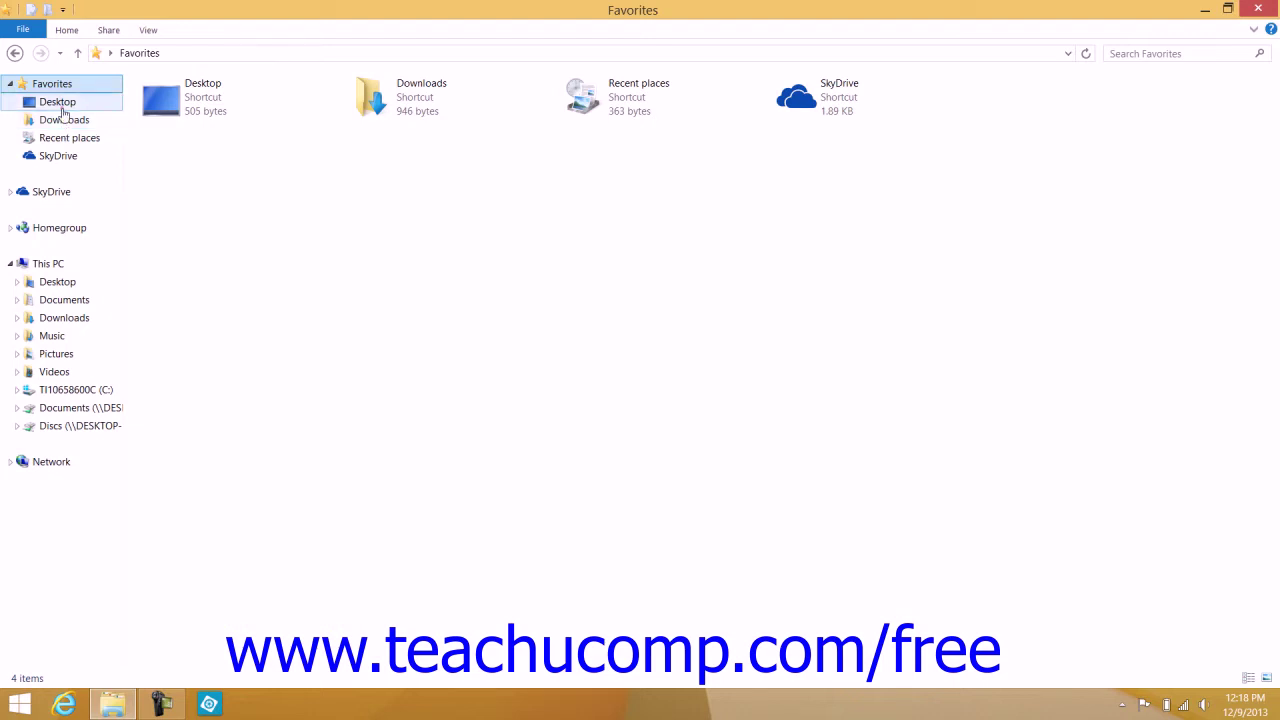
pyautogui.click(57, 102)
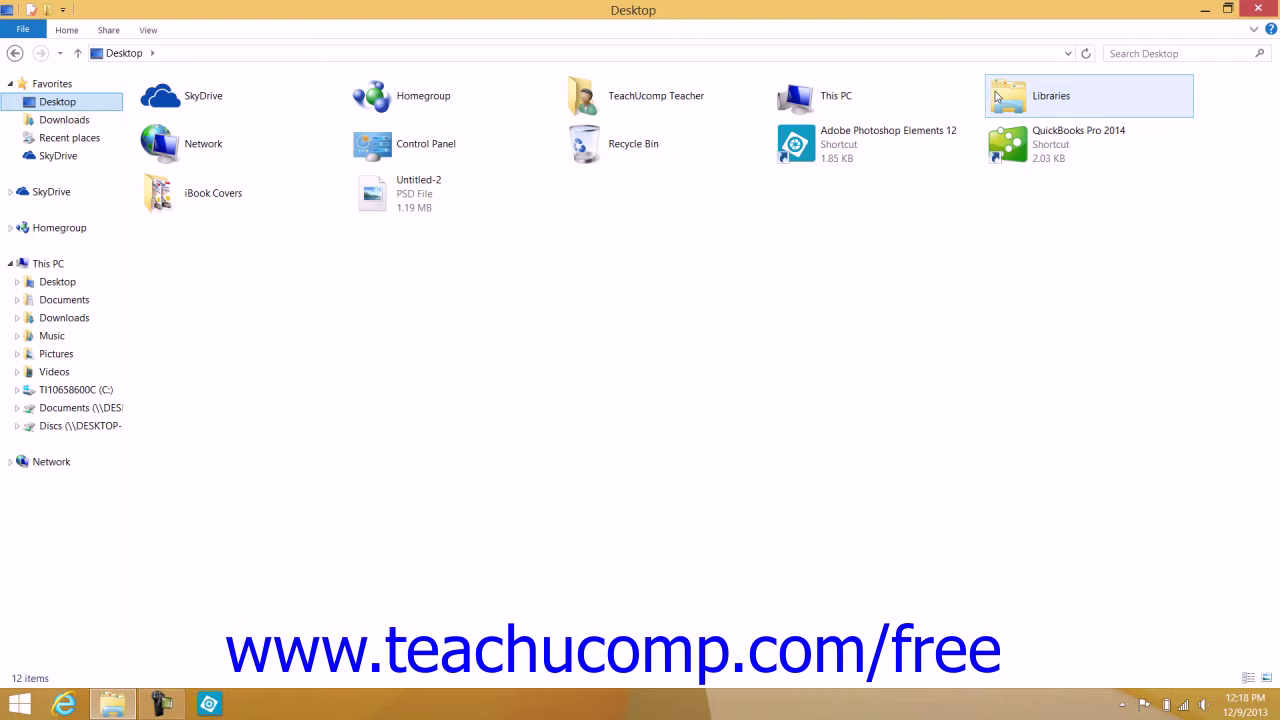
pyautogui.doubleClick(996, 95)
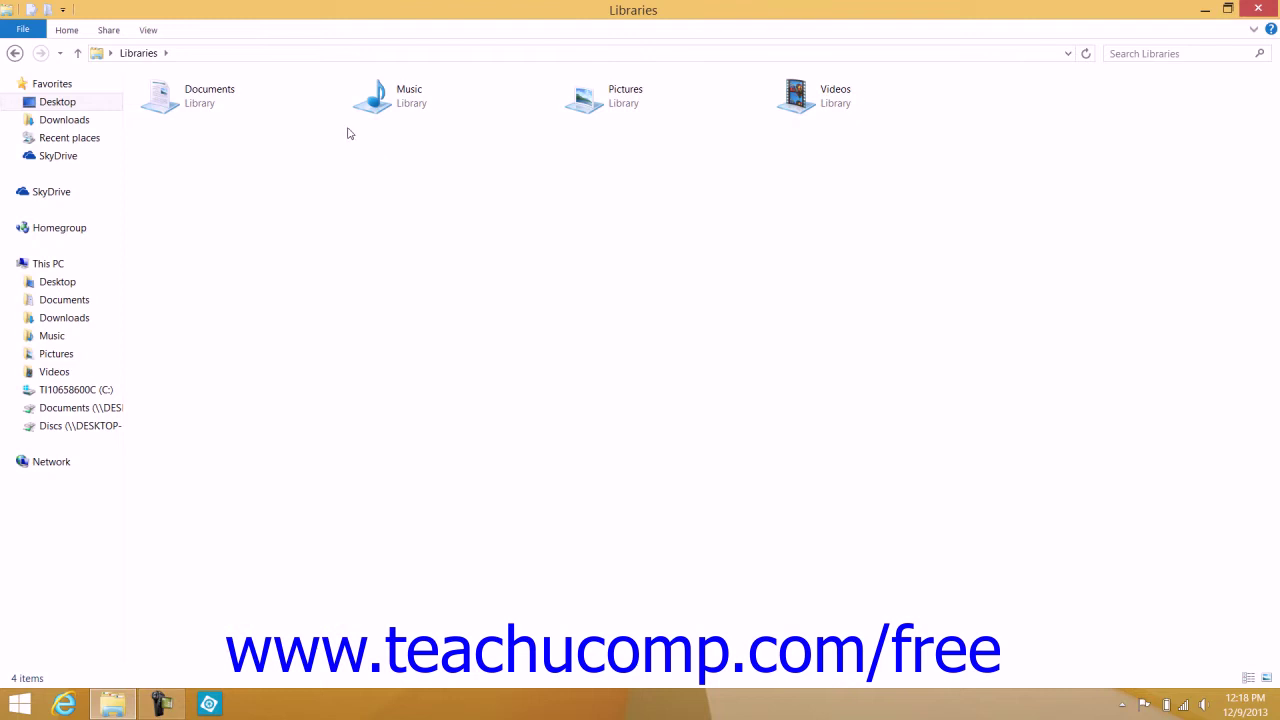
pyautogui.doubleClick(220, 101)
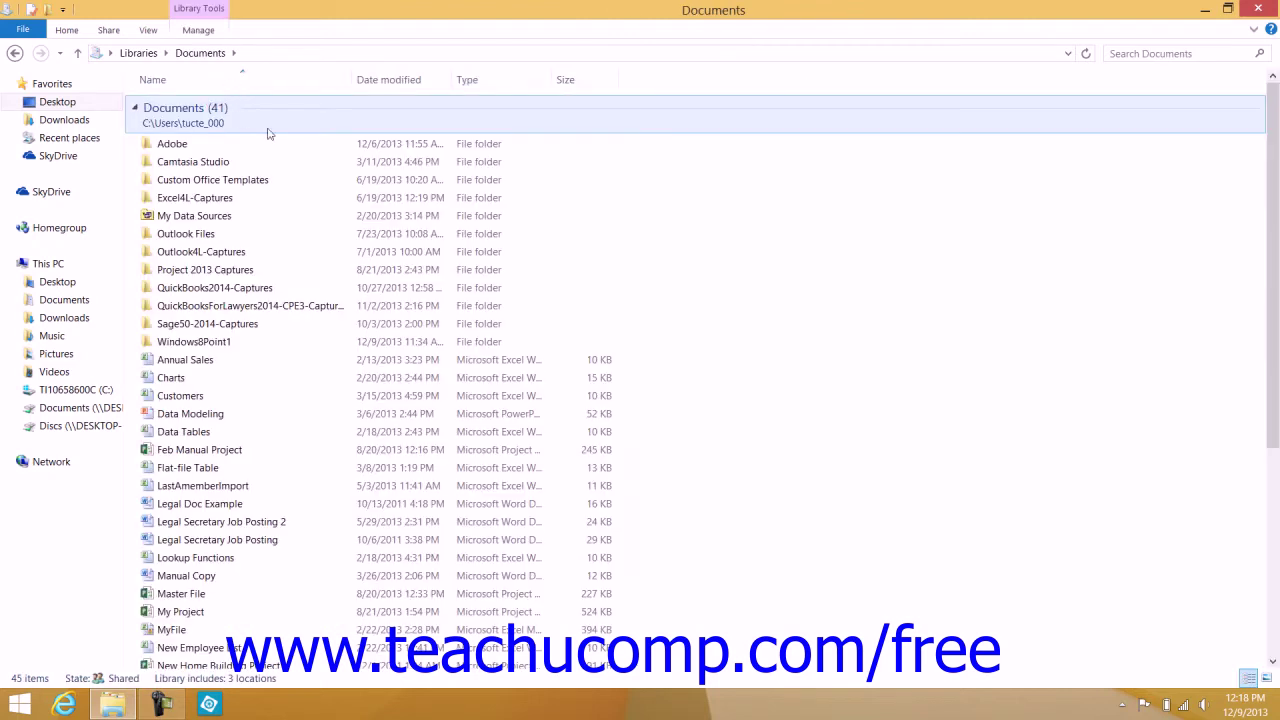
pyautogui.scroll(-7, 320, 327)
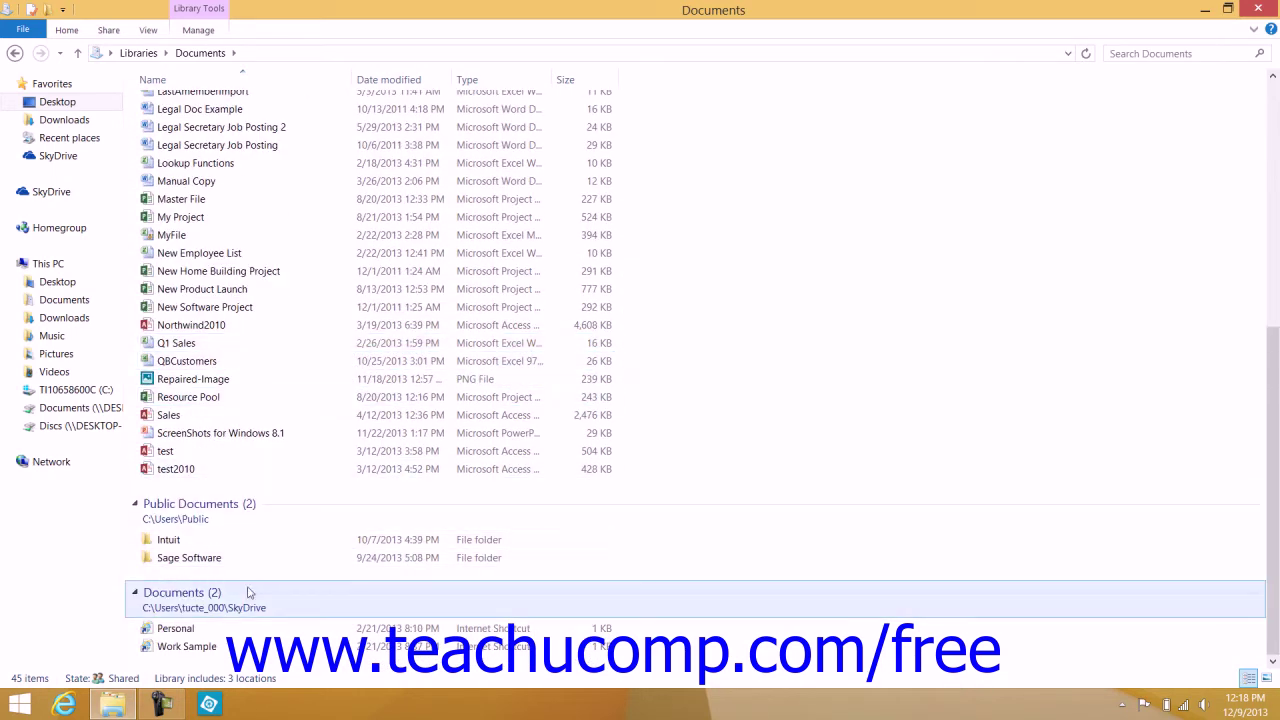
pyautogui.scroll(5, 288, 395)
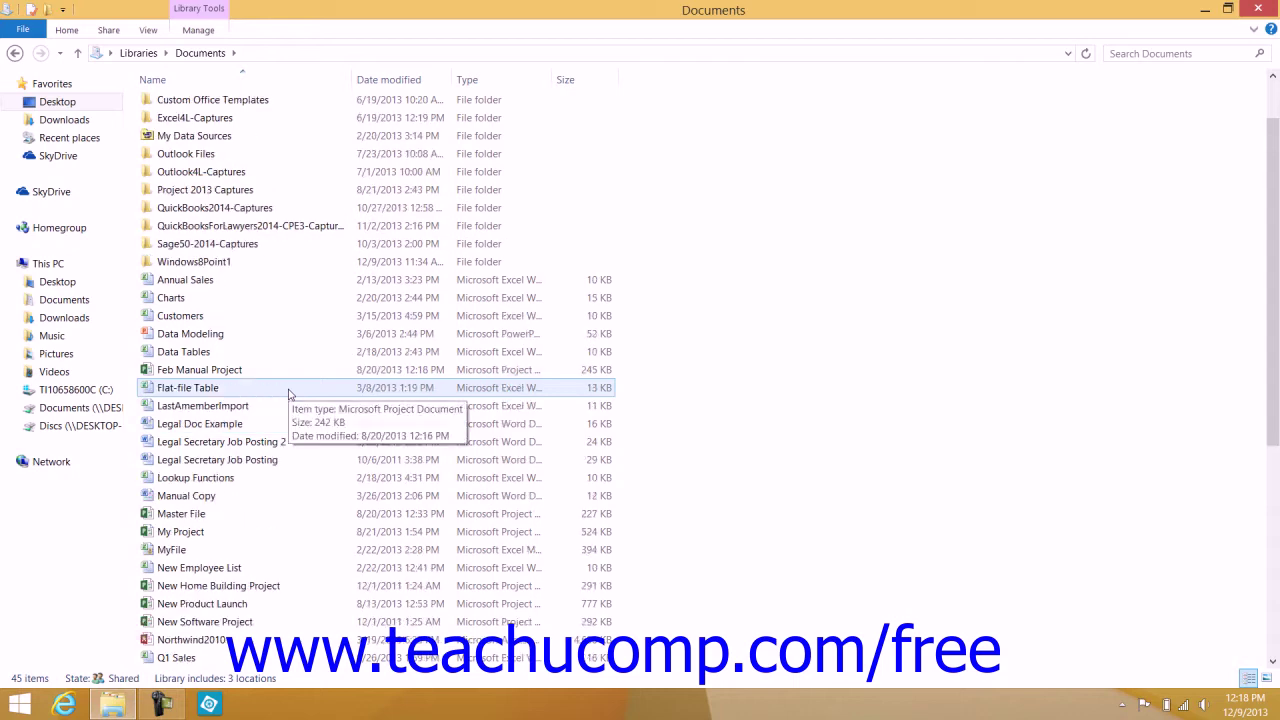
pyautogui.scroll(3, 288, 395)
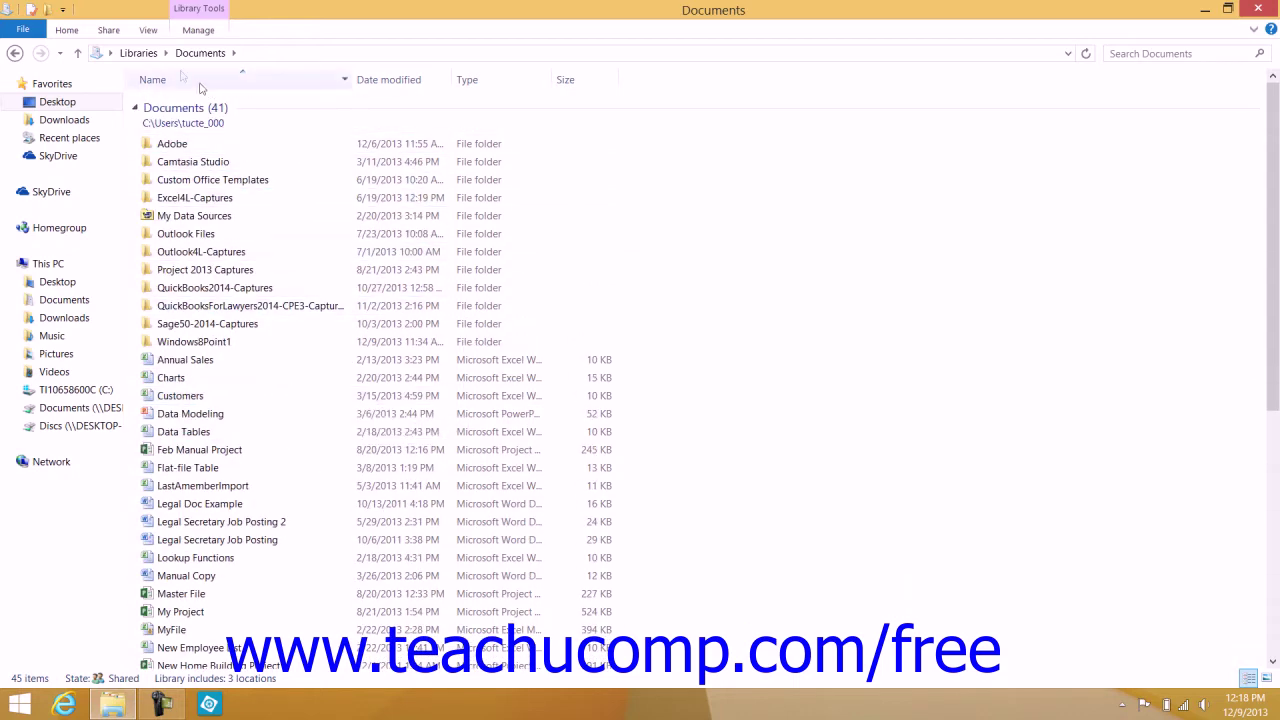
# Go back to Libraries, view the contents of the Pictures library, and return to the Libraries folder.
pyautogui.click(15, 53)
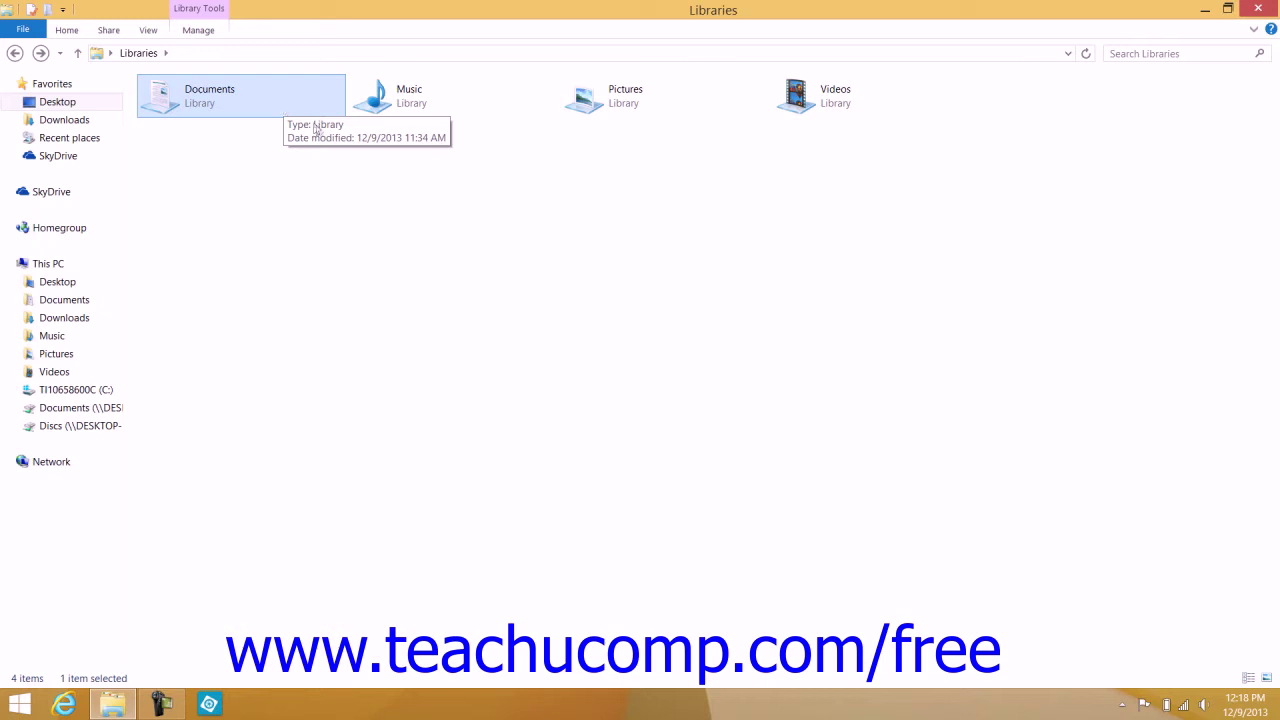
pyautogui.doubleClick(583, 104)
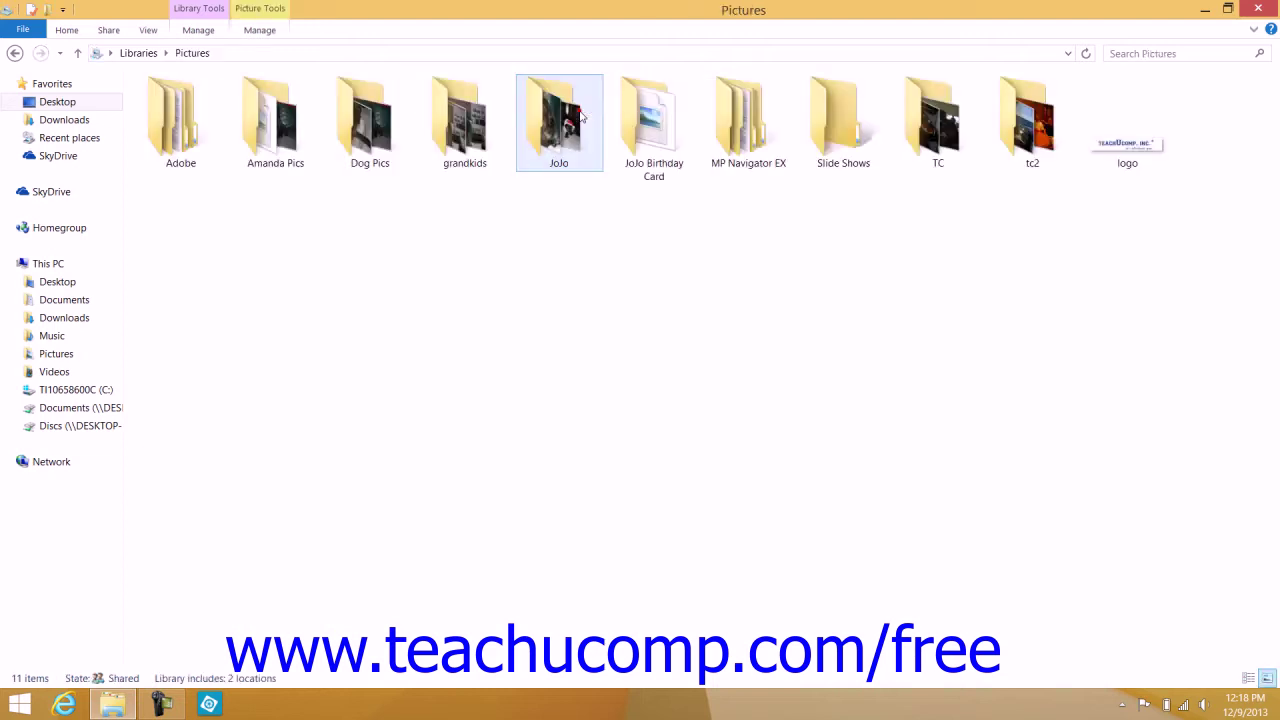
pyautogui.click(15, 53)
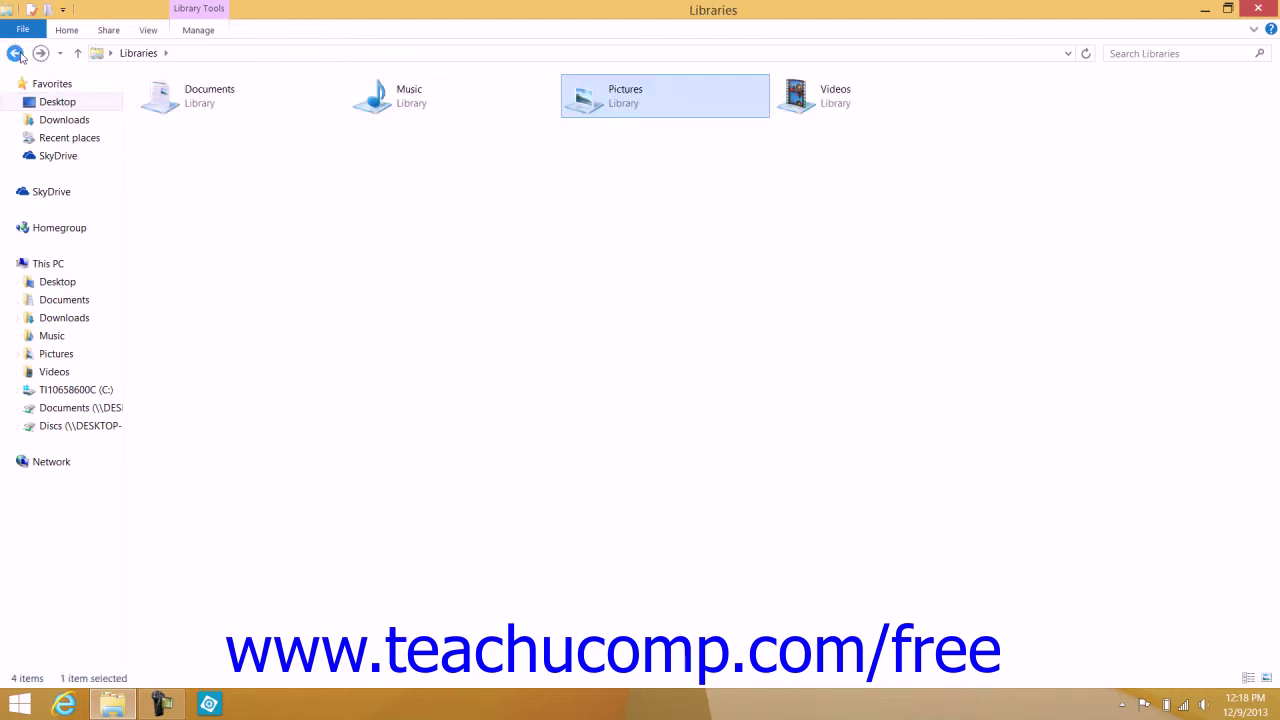
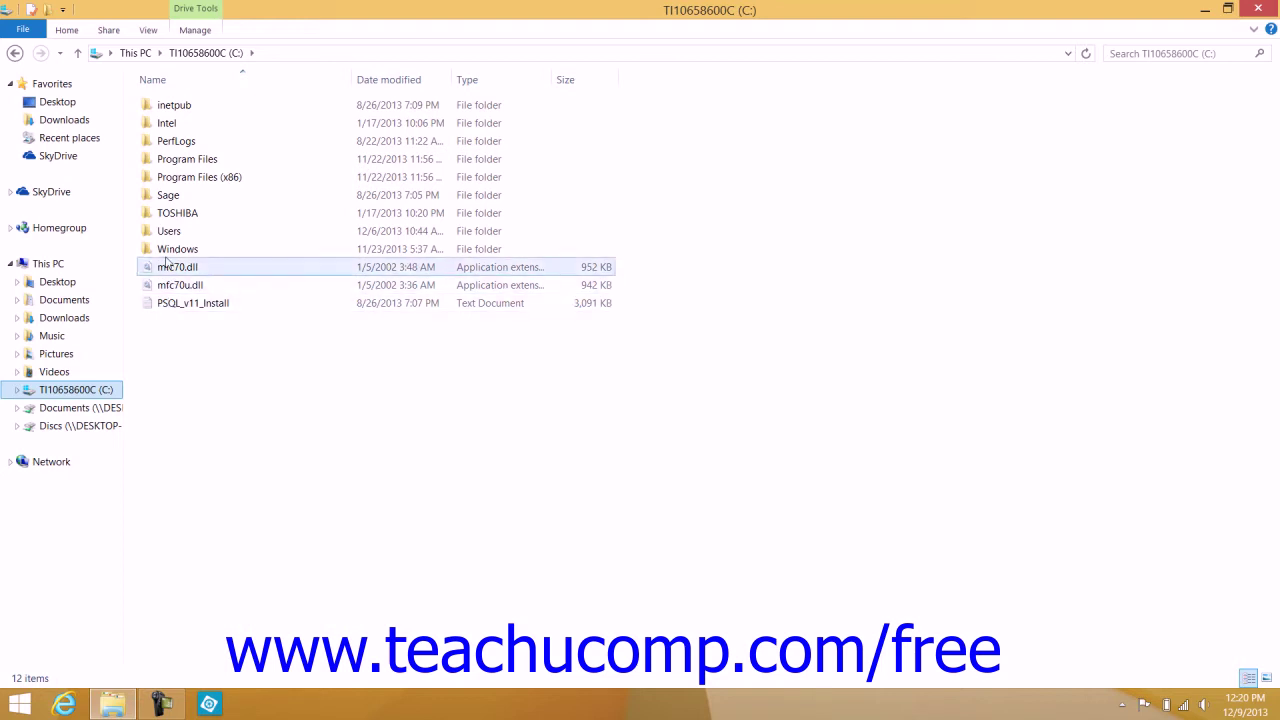
# Include the Sage folder from the C: drive in the Documents library and allow the folder to be shared.
pyautogui.click(170, 197)
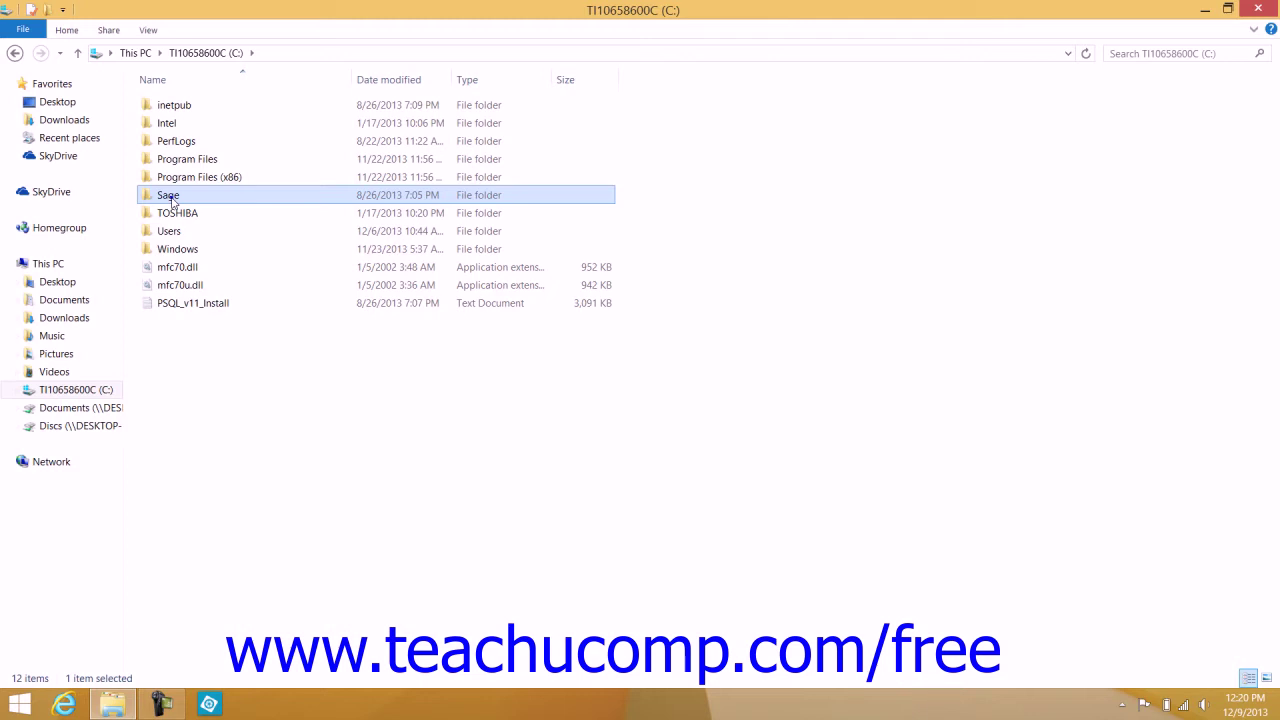
pyautogui.rightClick(172, 199)
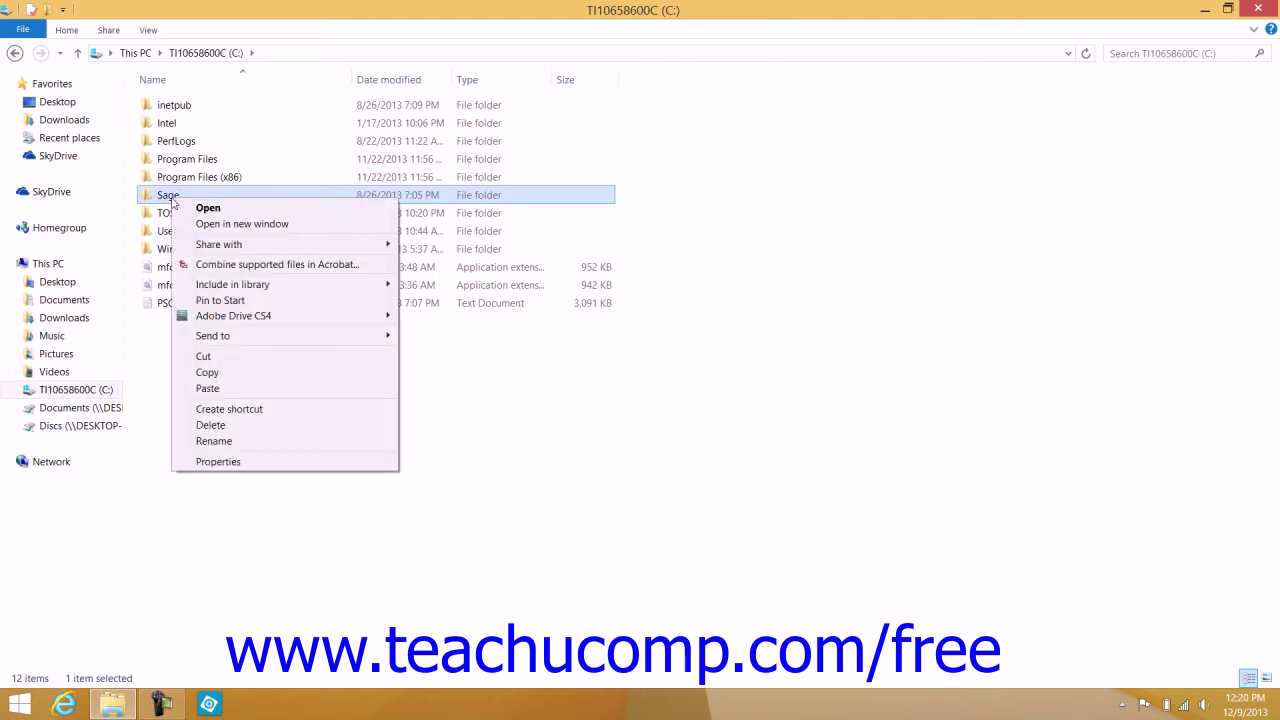
pyautogui.moveTo(270, 288)
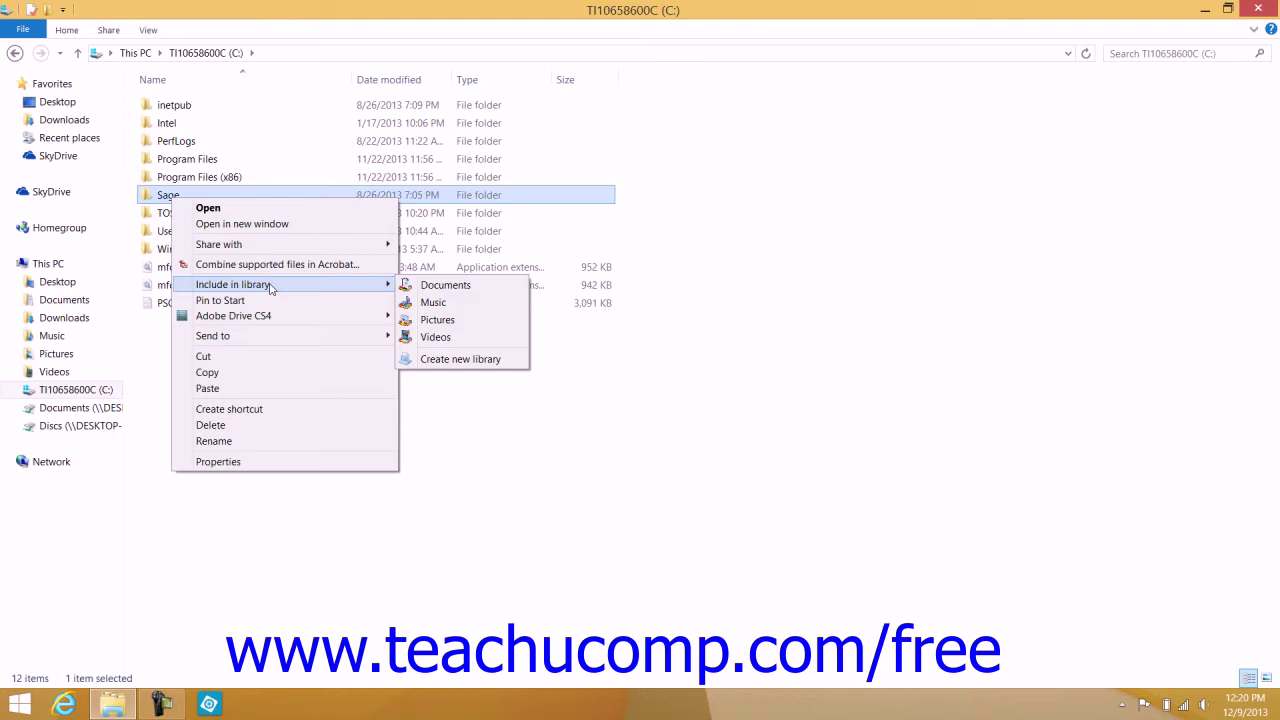
pyautogui.click(414, 289)
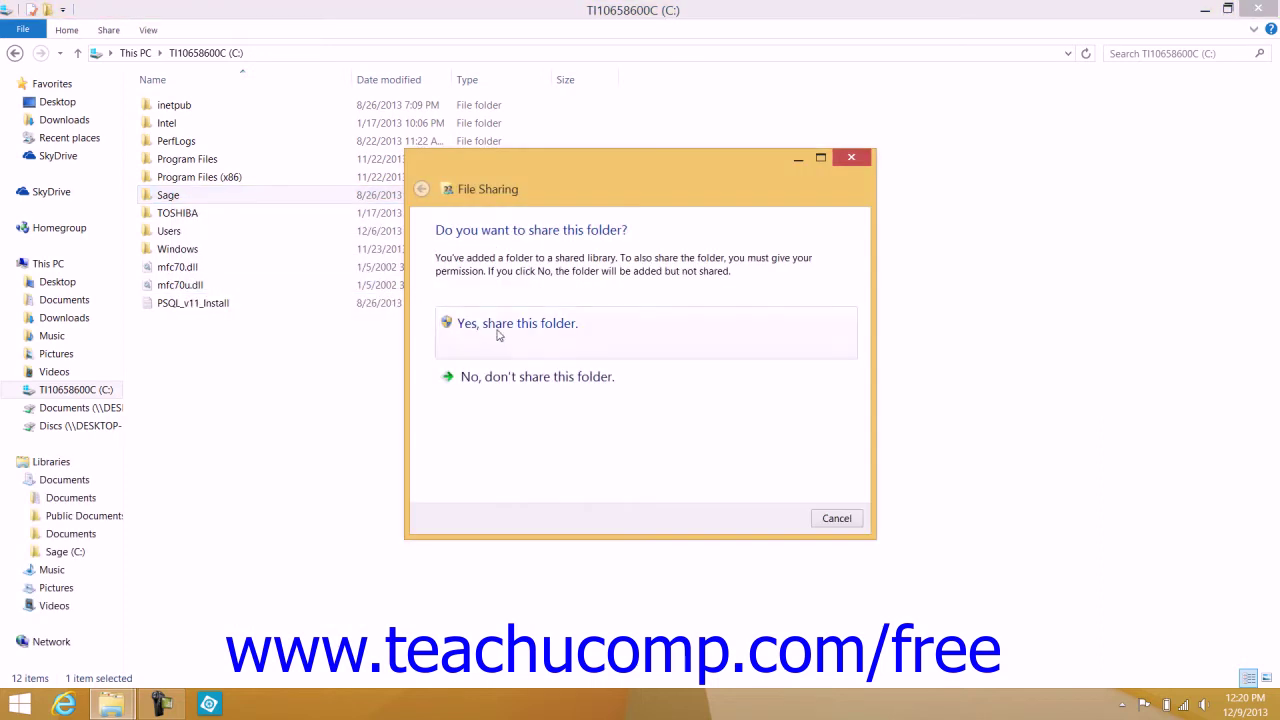
pyautogui.click(497, 332)
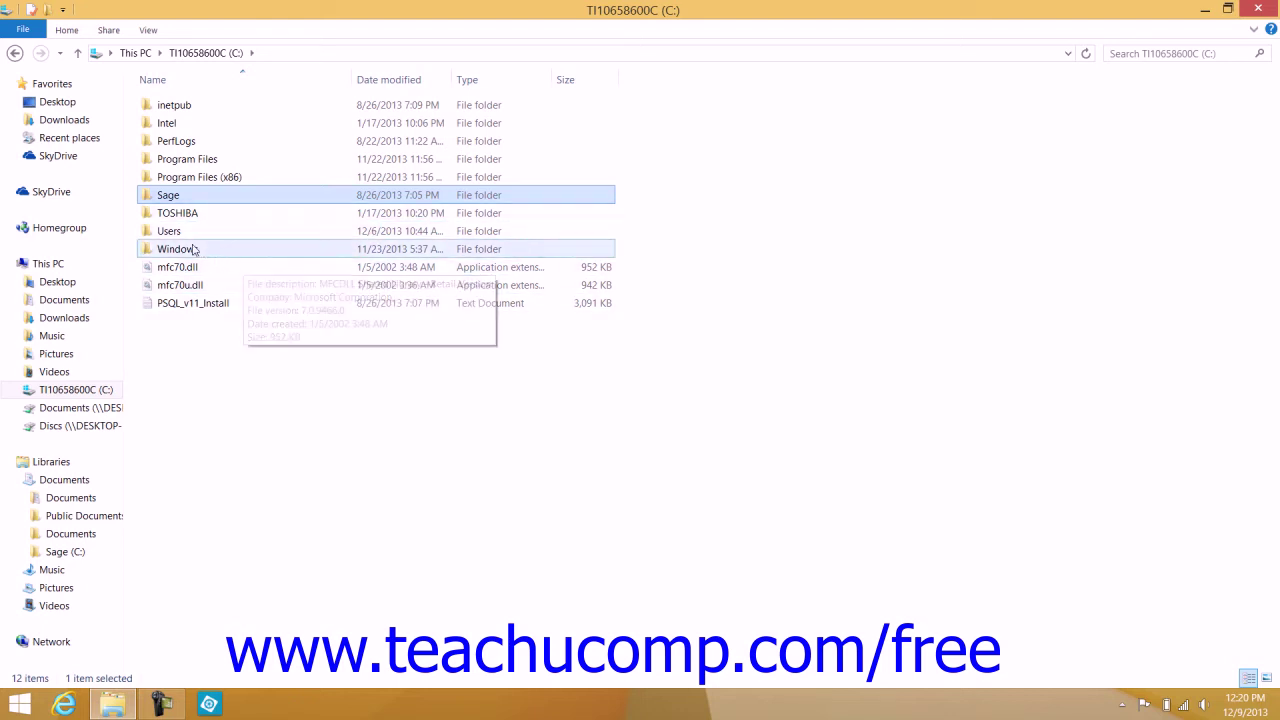
# Open the location settings of the Documents library in the desktop's Libraries folder and remove the Sage folder from its locations.
pyautogui.click(52, 103)
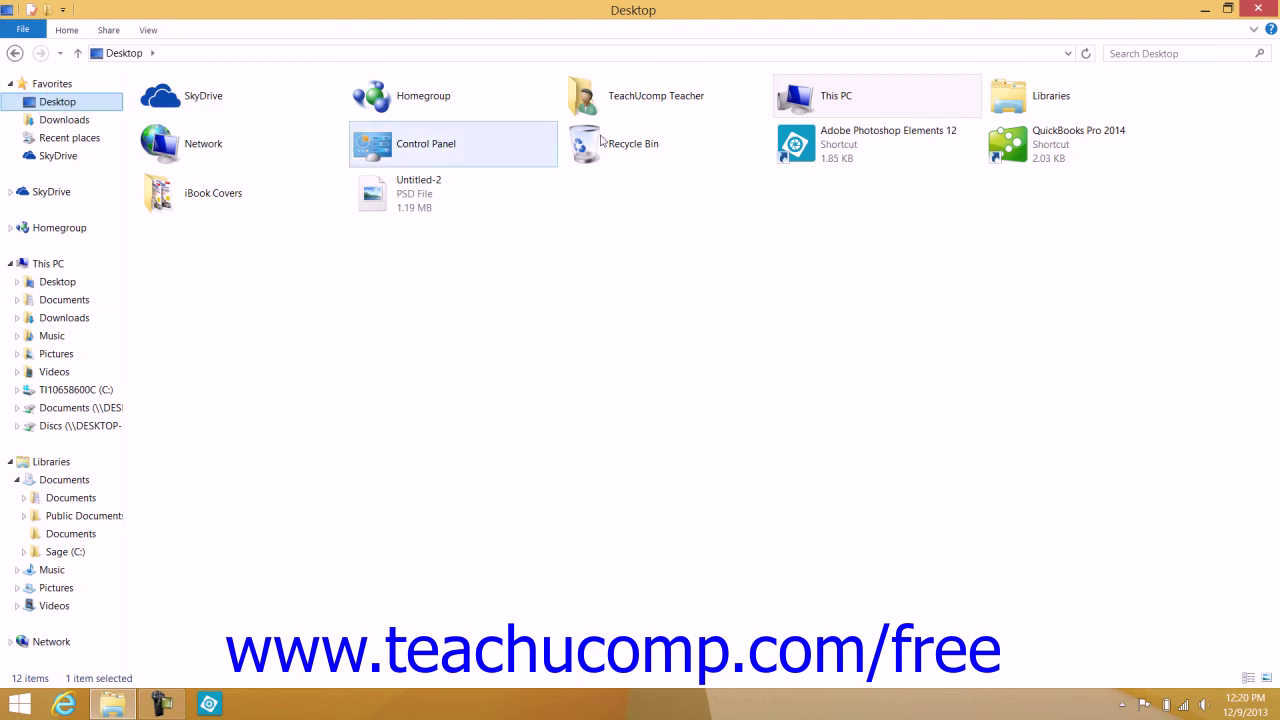
pyautogui.doubleClick(1003, 93)
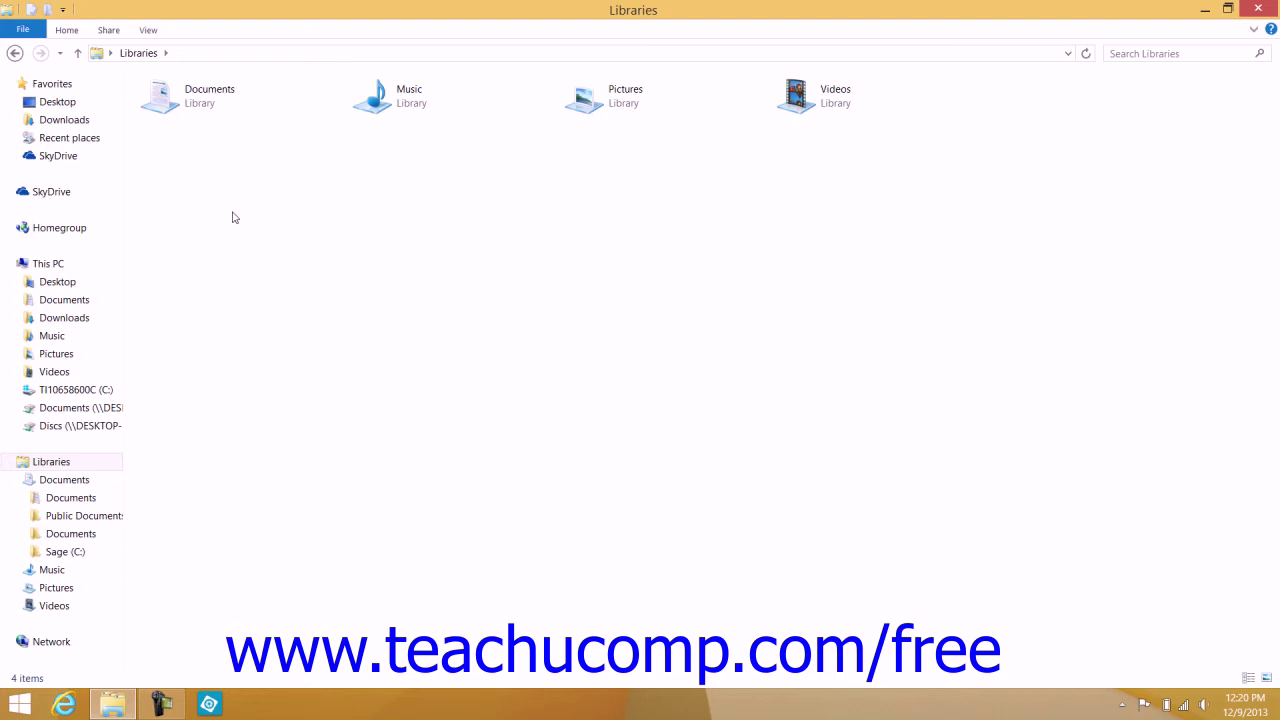
pyautogui.click(197, 110)
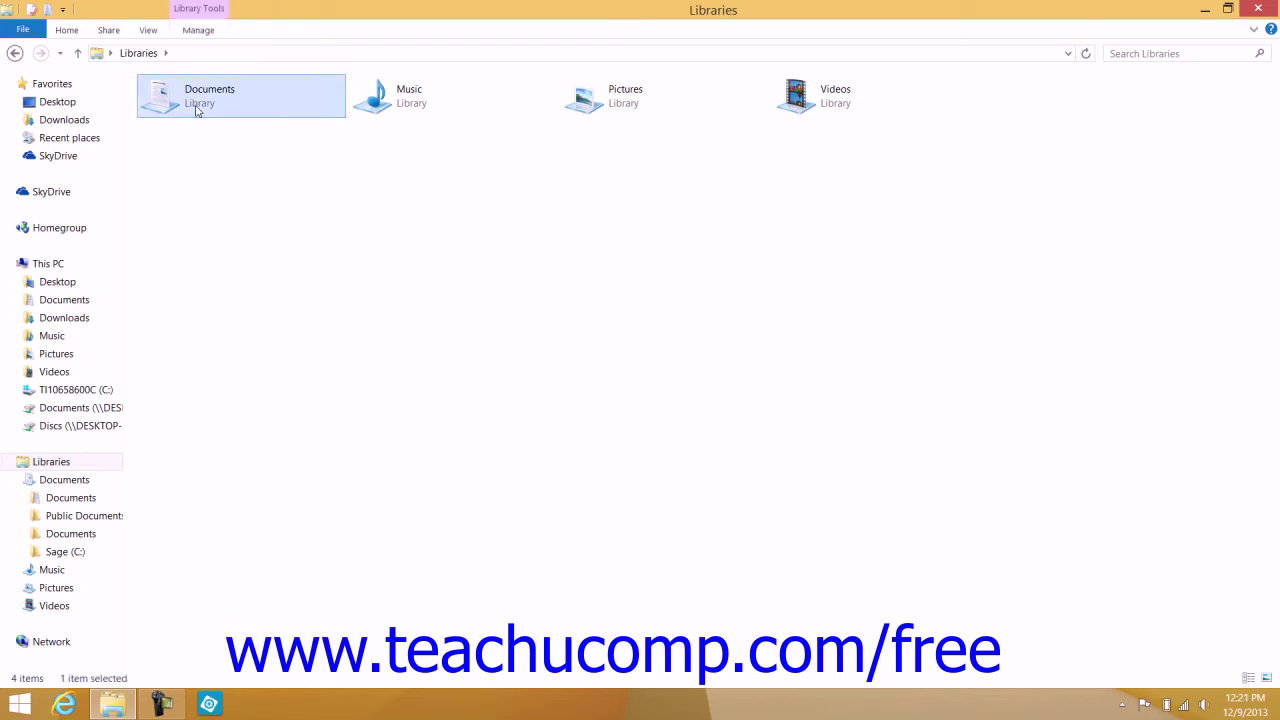
pyautogui.click(204, 10)
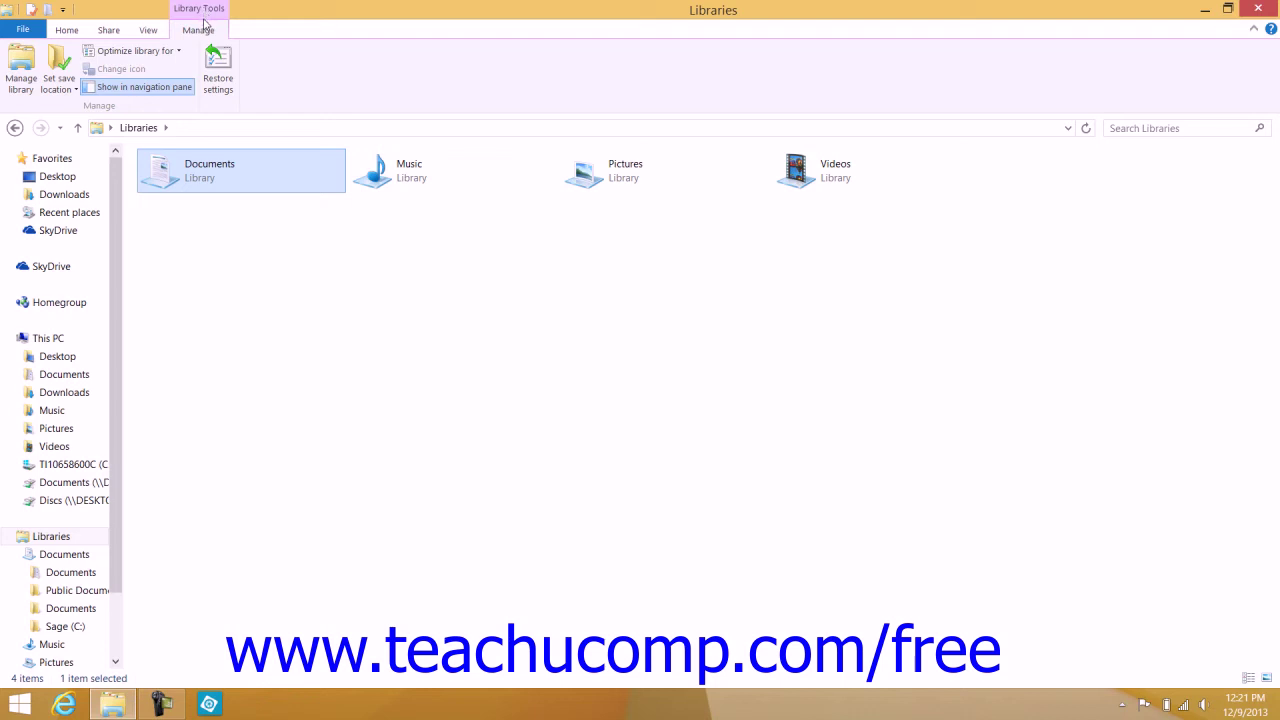
pyautogui.click(21, 80)
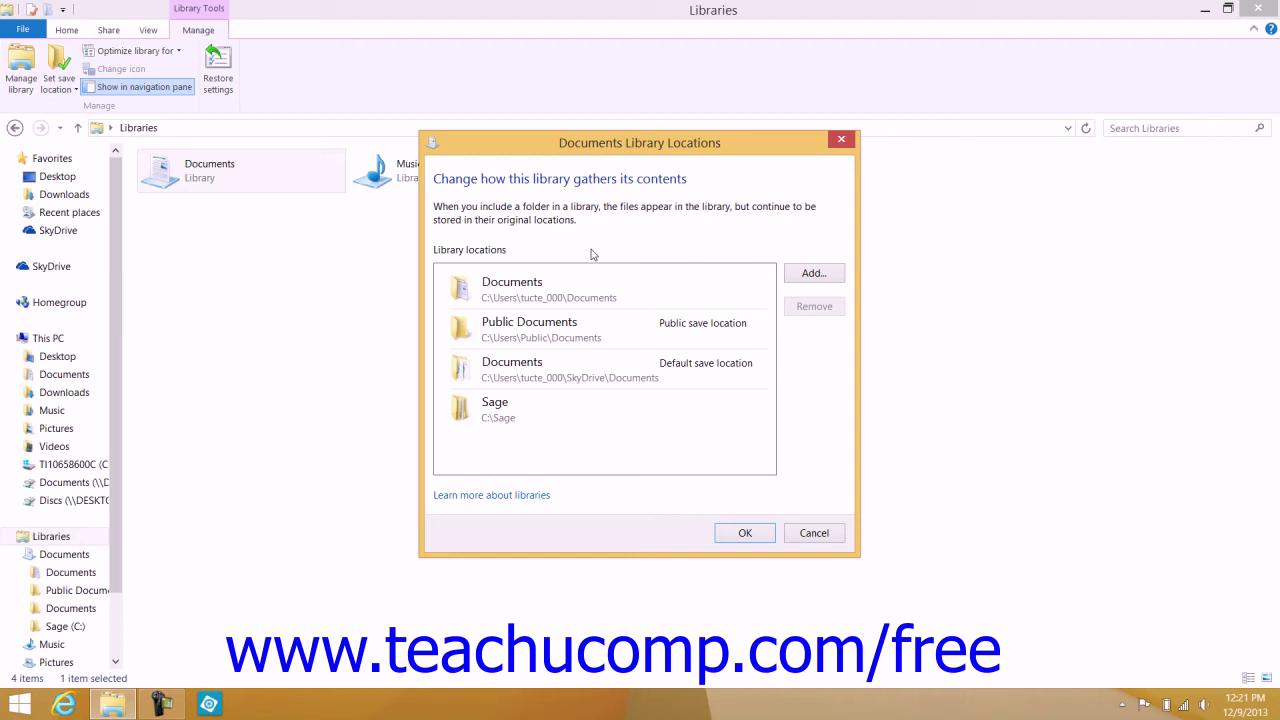
pyautogui.click(563, 413)
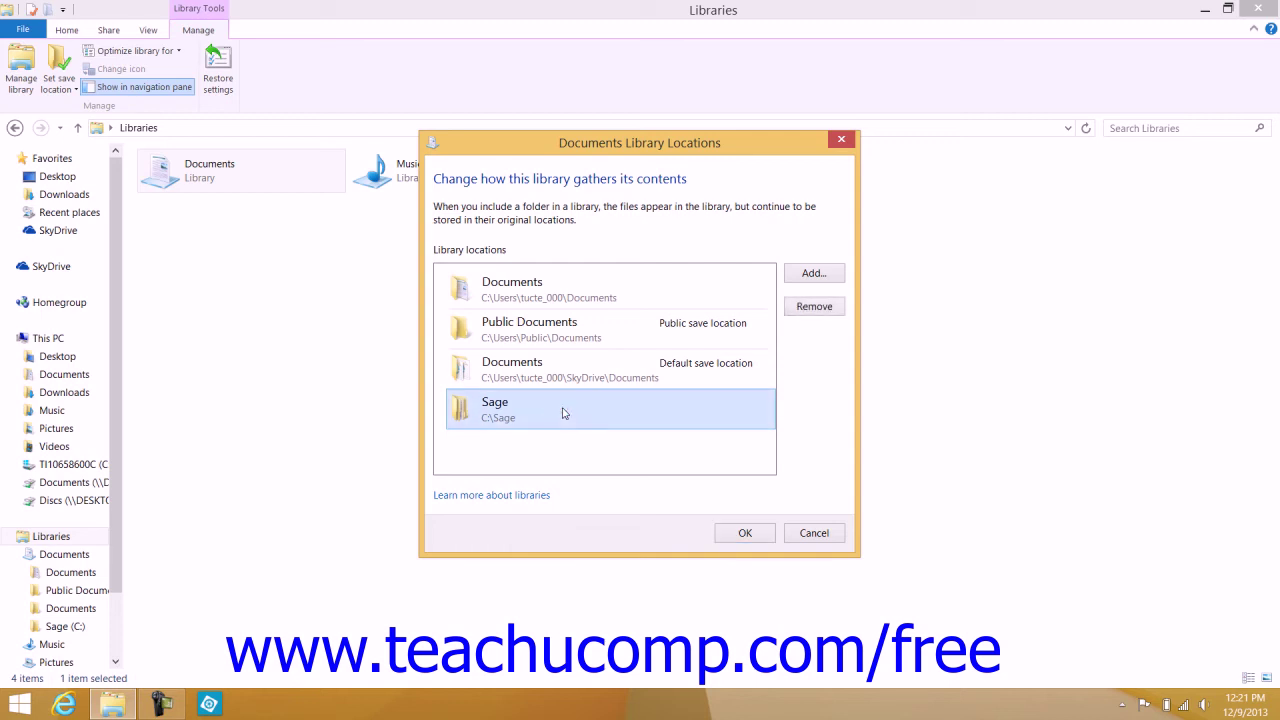
pyautogui.click(813, 306)
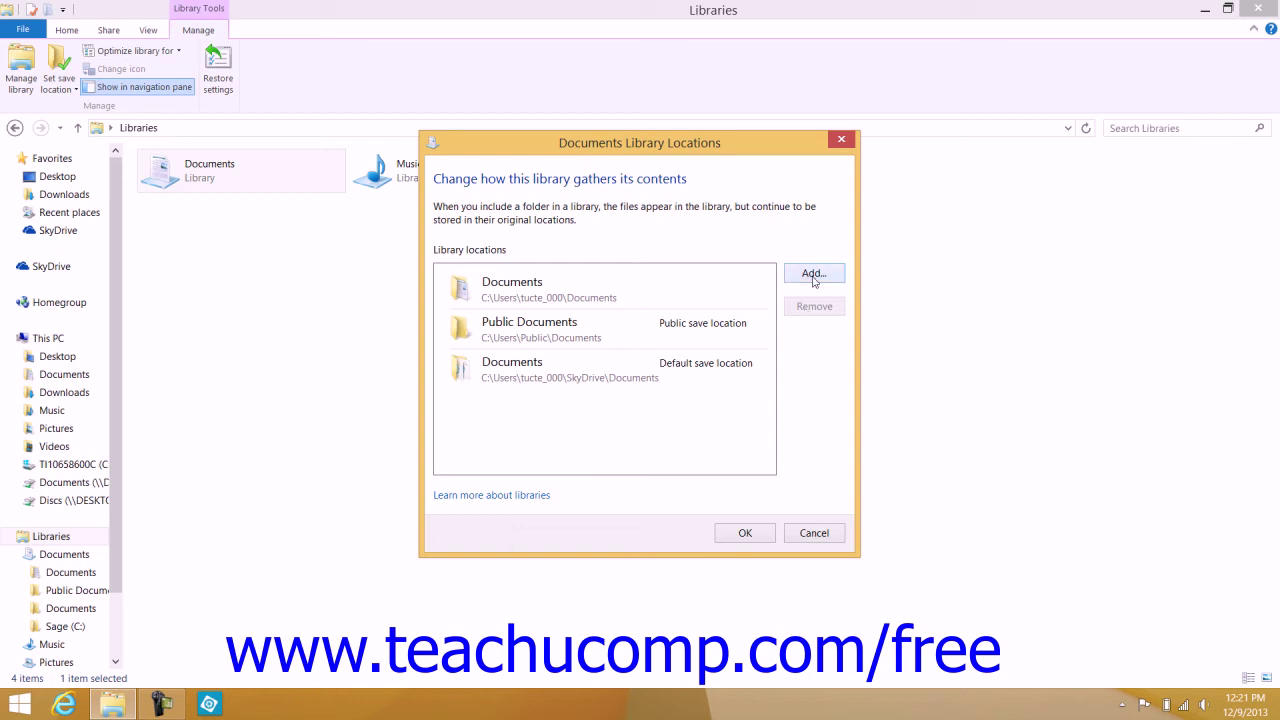
pyautogui.click(813, 275)
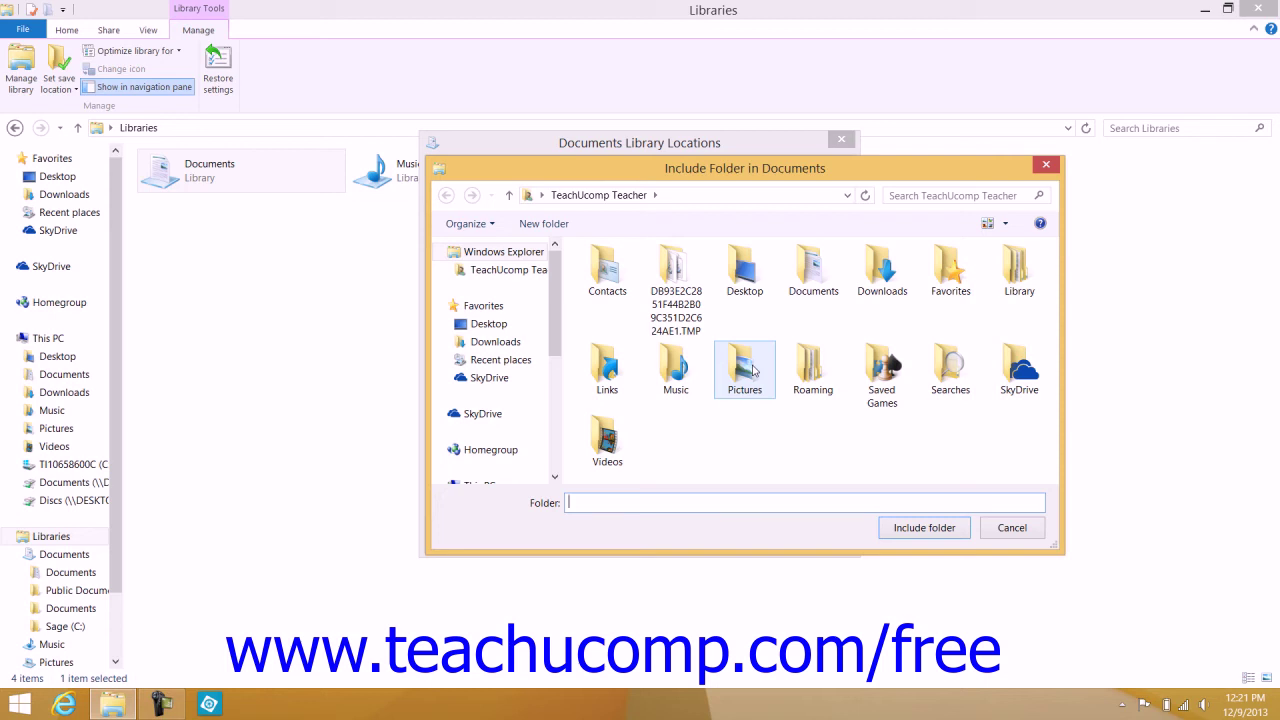
pyautogui.moveTo(749, 371)
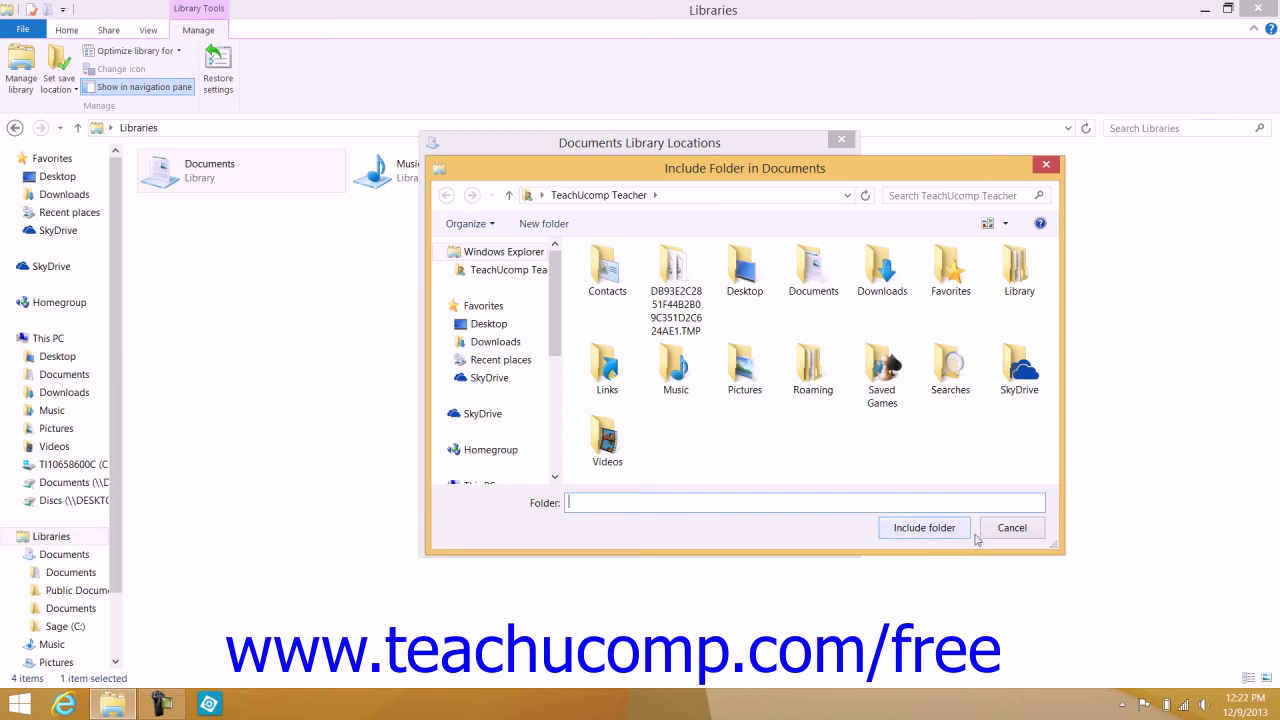
pyautogui.click(1004, 530)
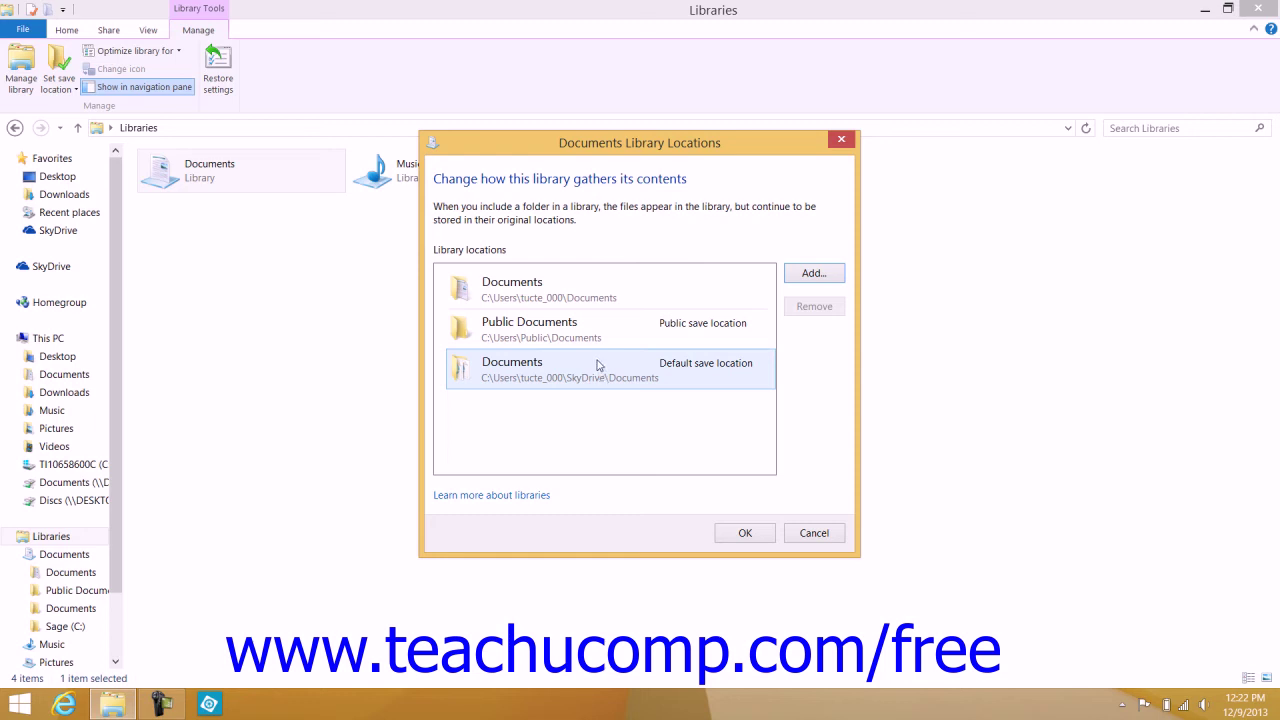
# Set the user's local Documents folder, the first library location, as the default save location.
pyautogui.click(603, 339)
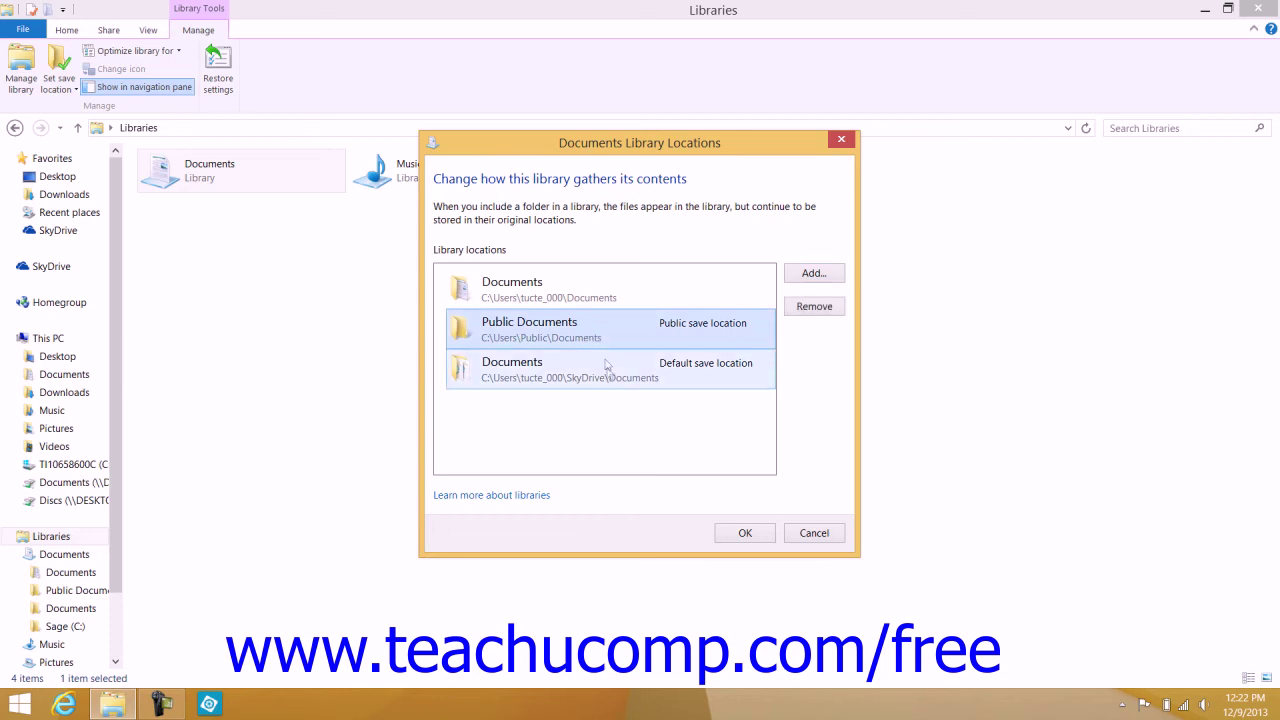
pyautogui.click(610, 377)
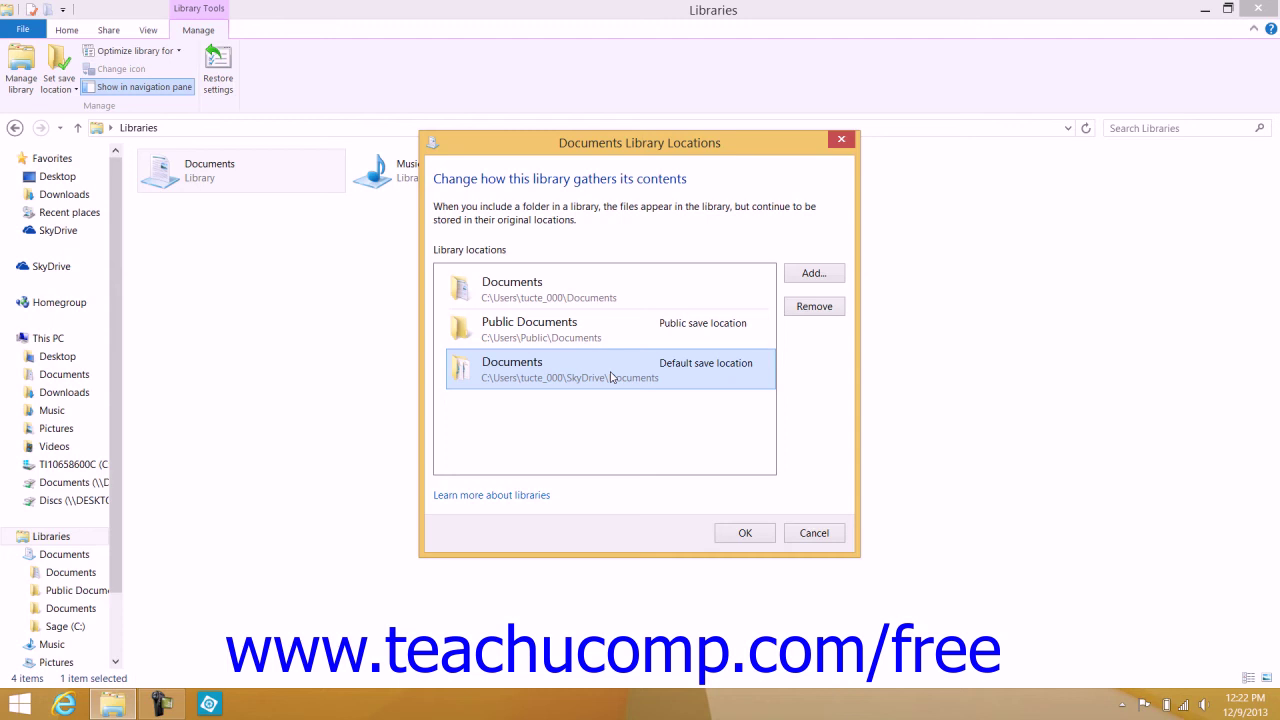
pyautogui.click(620, 320)
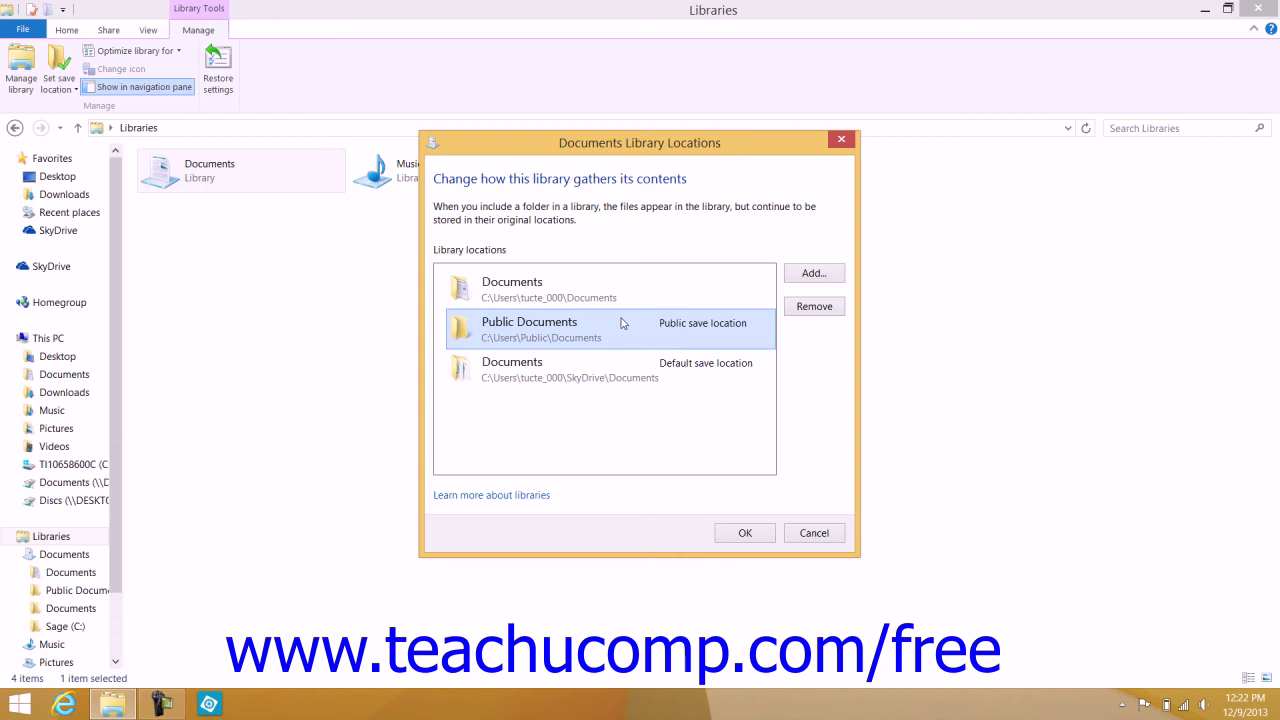
pyautogui.rightClick(511, 291)
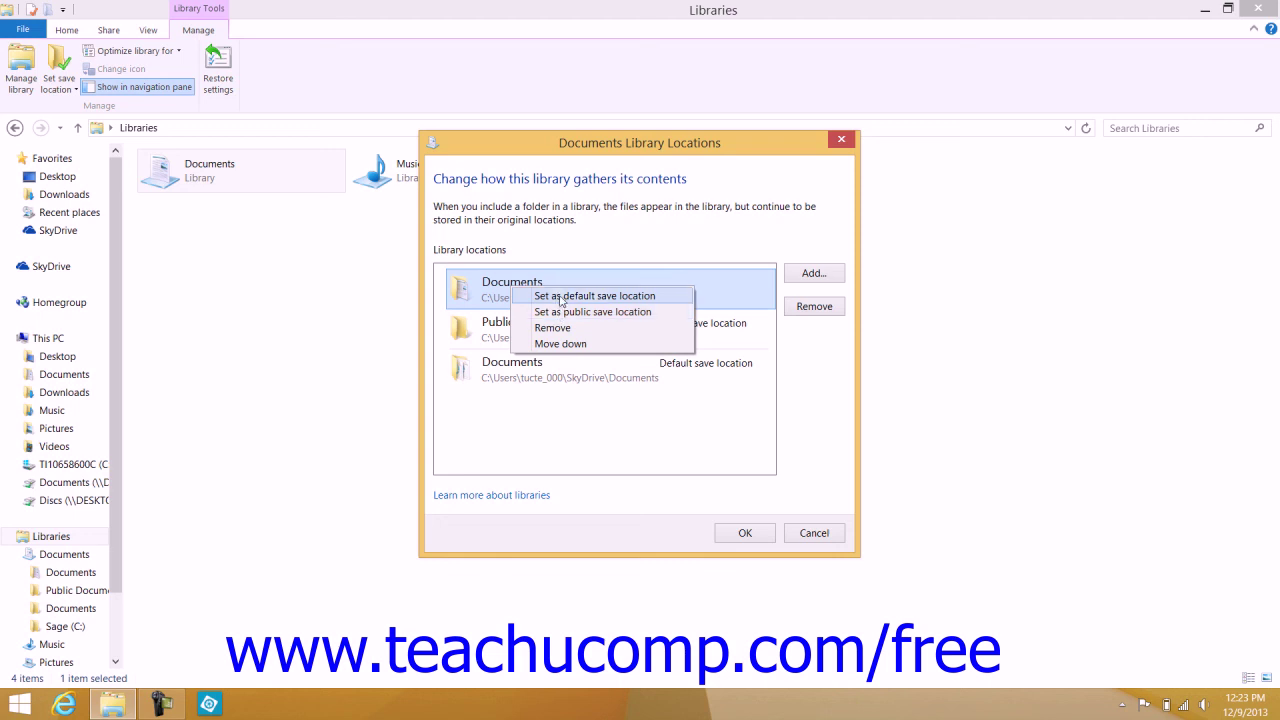
pyautogui.click(562, 297)
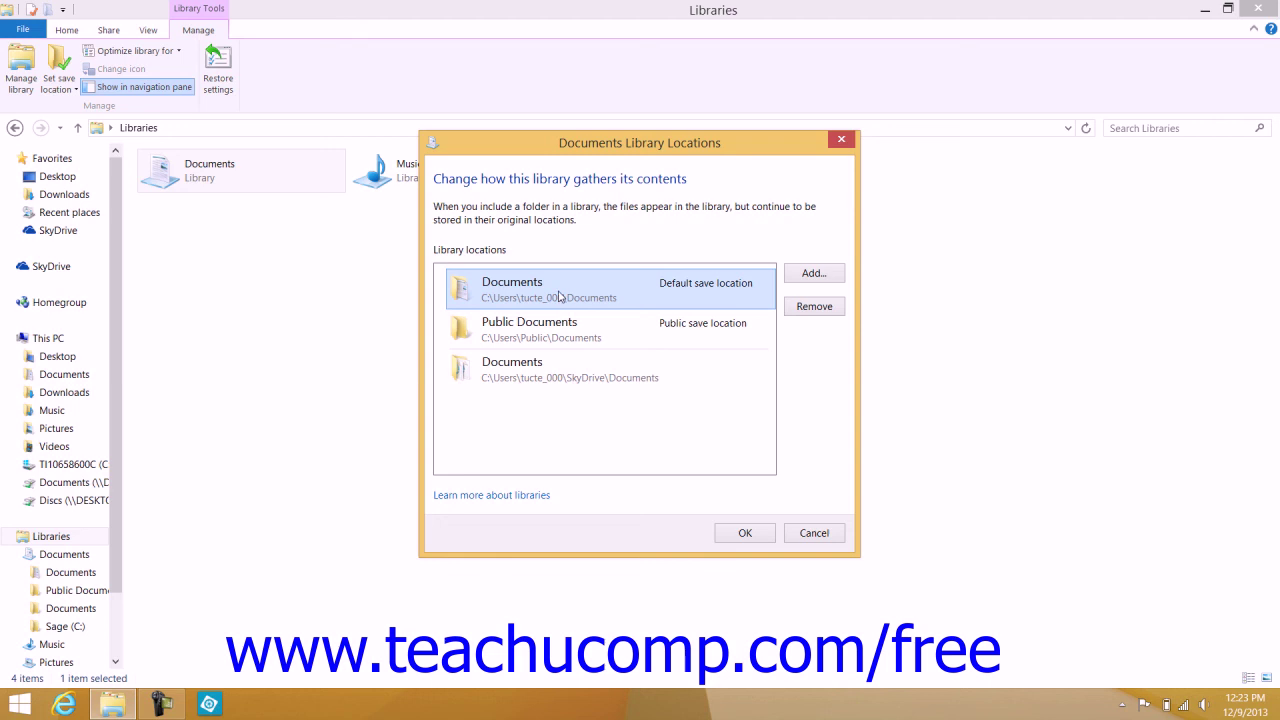
# Set the user's local Documents folder as the library's public save location as well, and view its remaining options.
pyautogui.rightClick(560, 296)
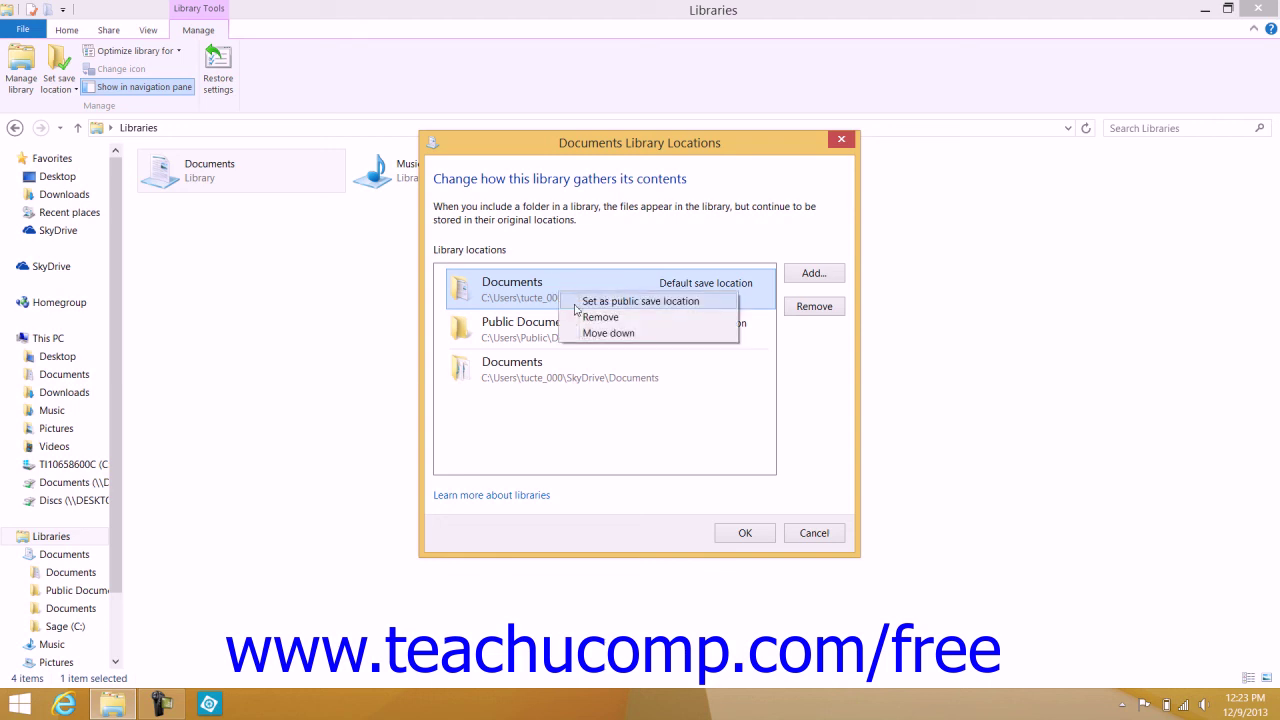
pyautogui.click(577, 303)
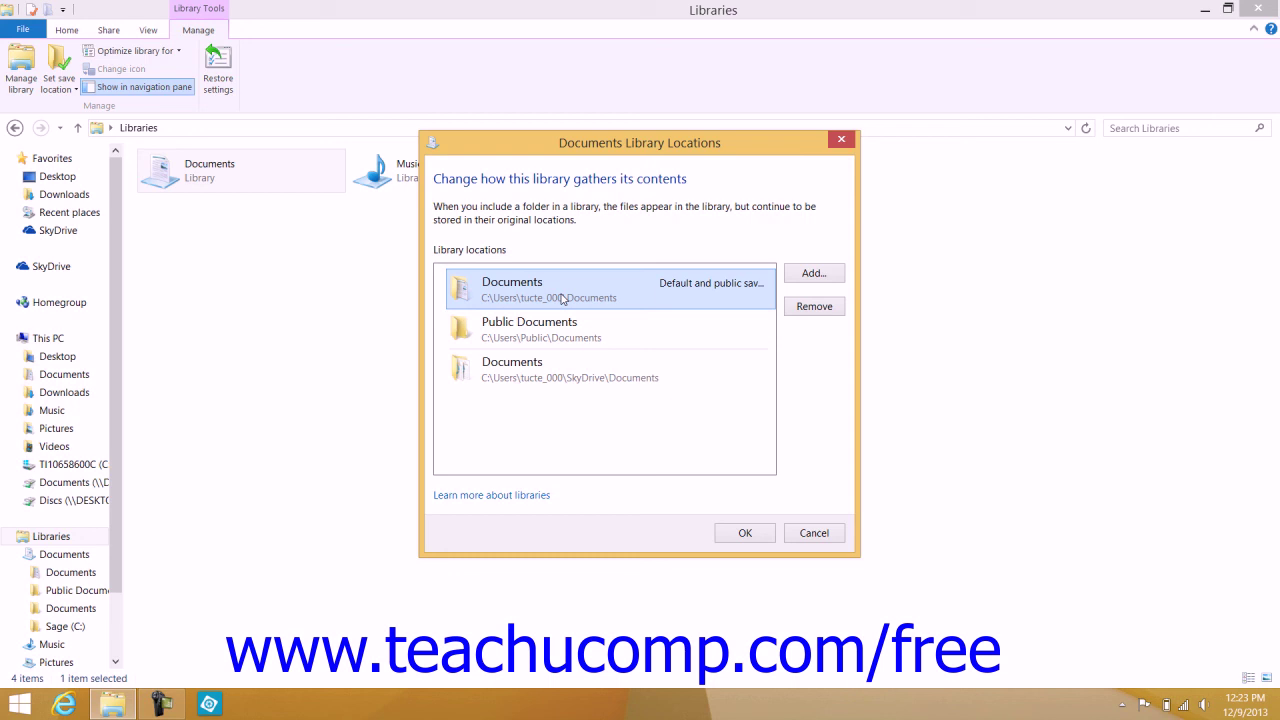
pyautogui.rightClick(563, 299)
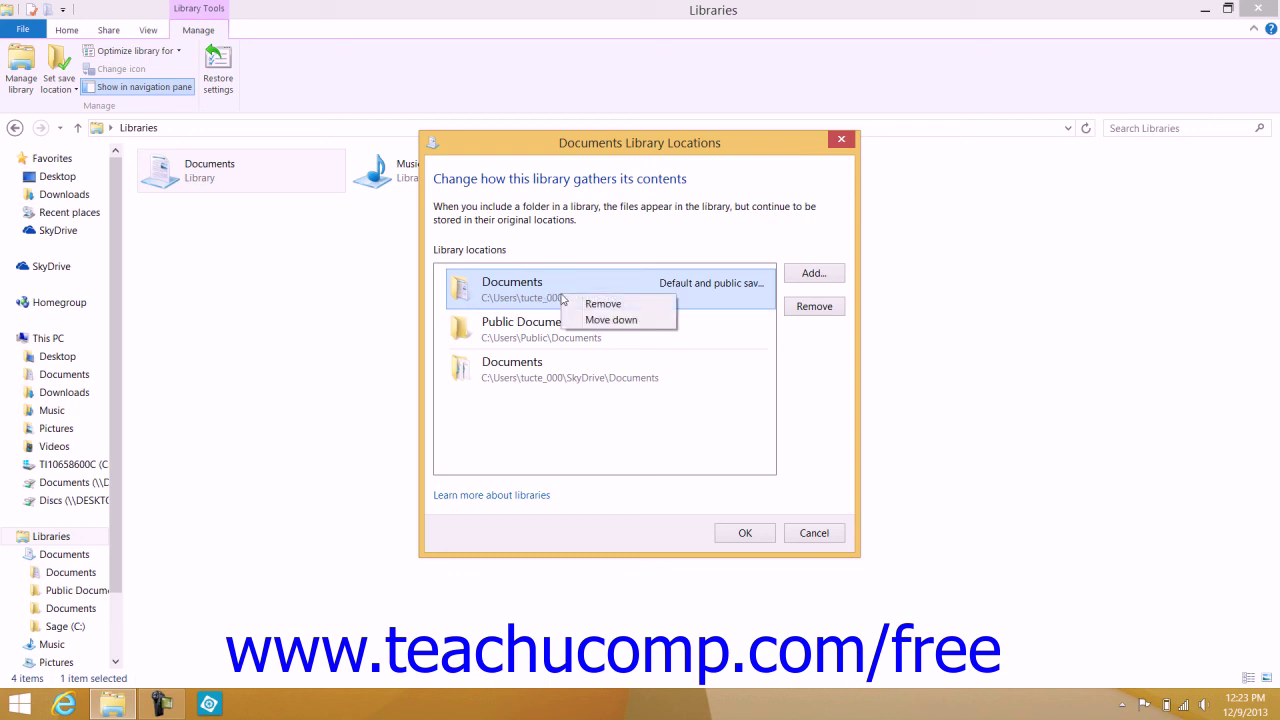
# Set the Public Documents folder as the library's public save location.
pyautogui.click(538, 337)
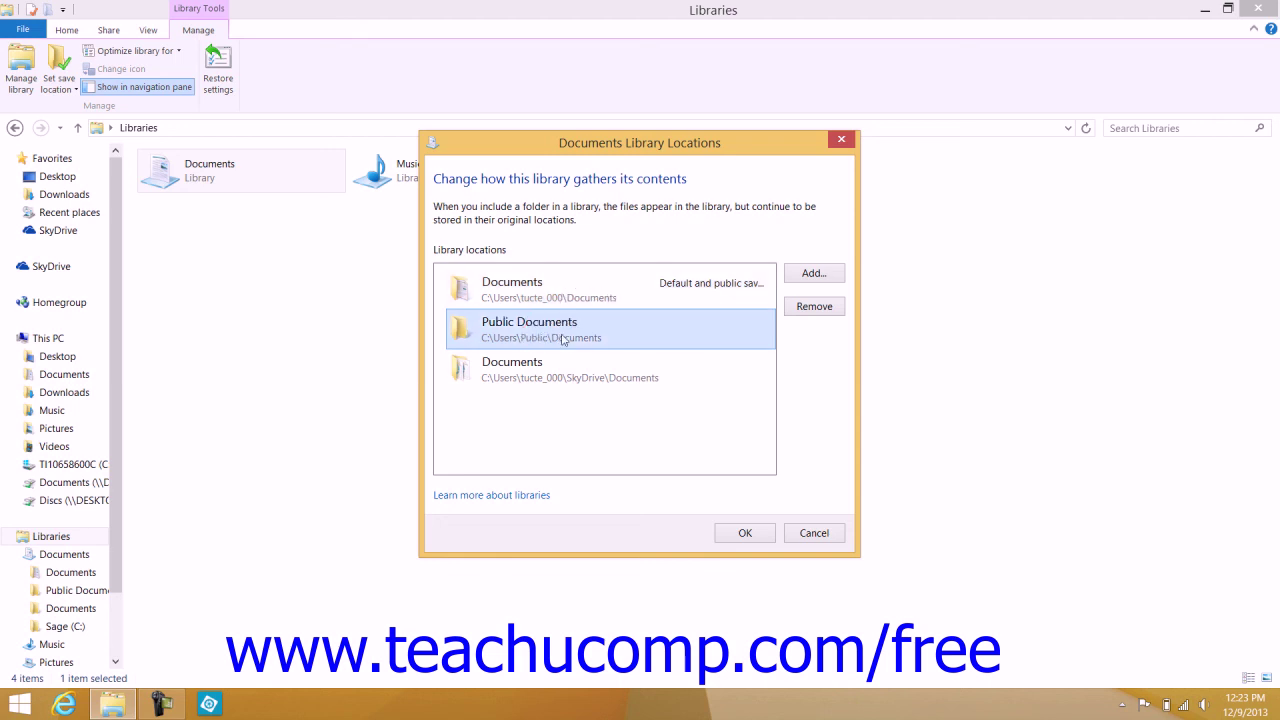
pyautogui.rightClick(563, 340)
pyautogui.click(598, 360)
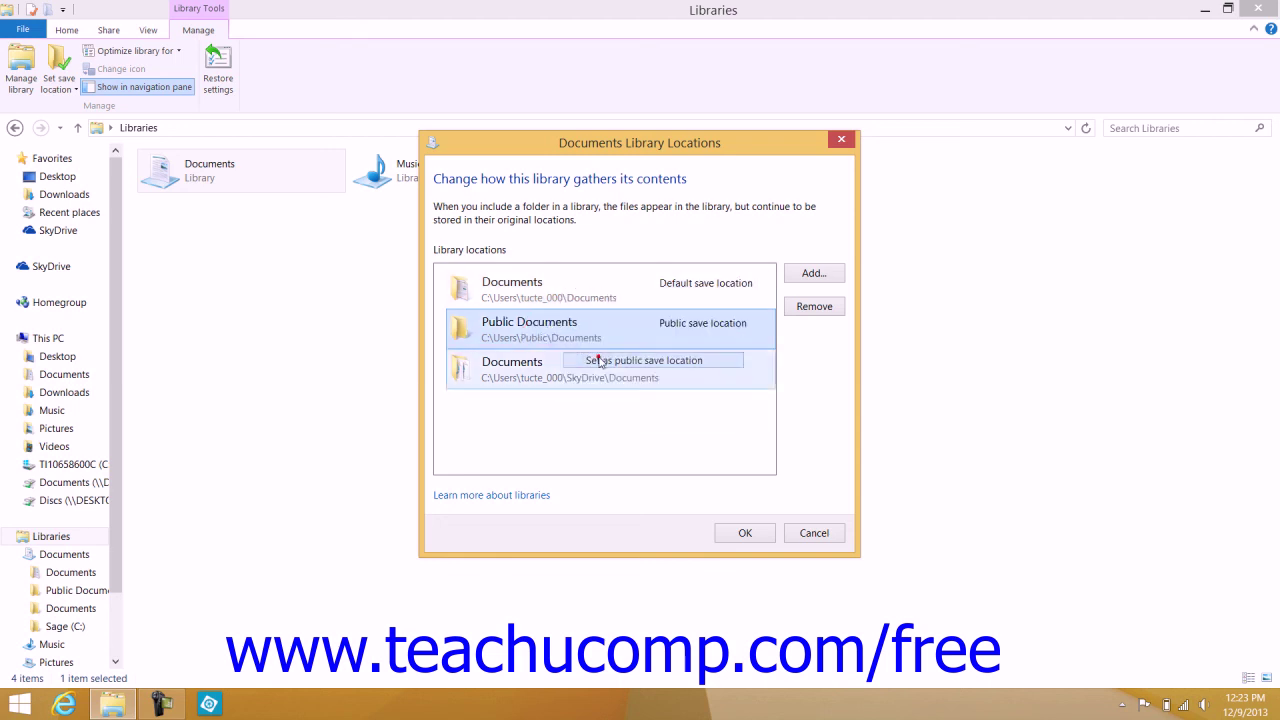